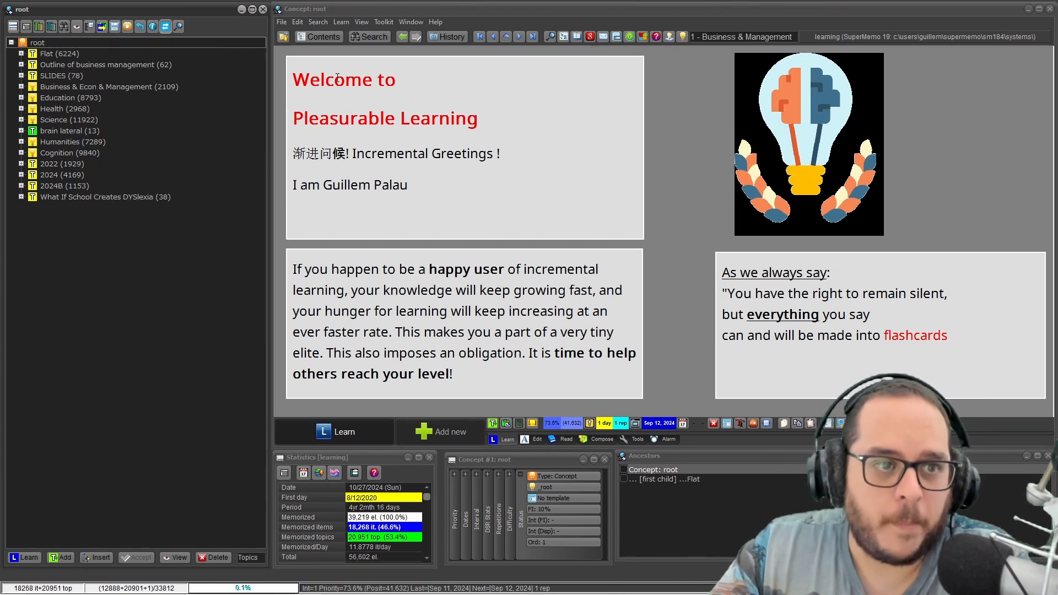
# Open a browser listing all dismissed elements of the collection
pyautogui.click(325, 22)
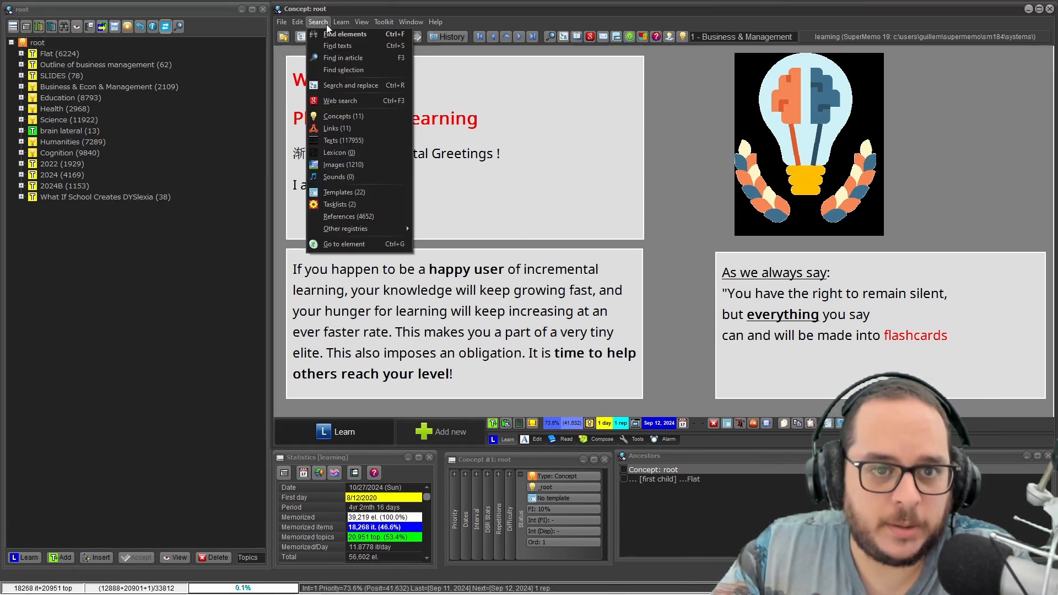
pyautogui.click(193, 219)
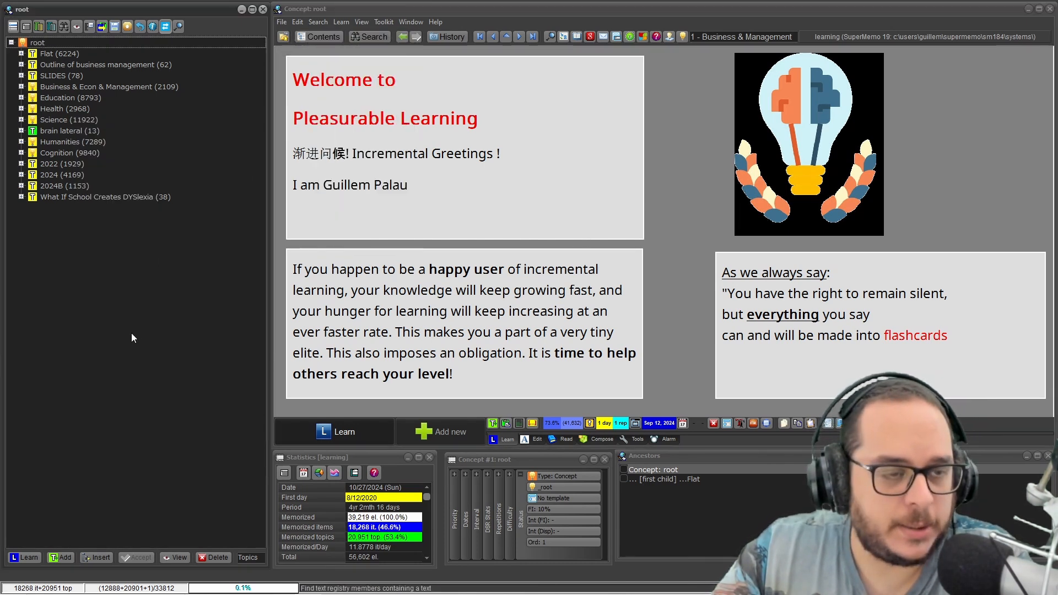
pyautogui.click(324, 21)
pyautogui.moveTo(361, 22)
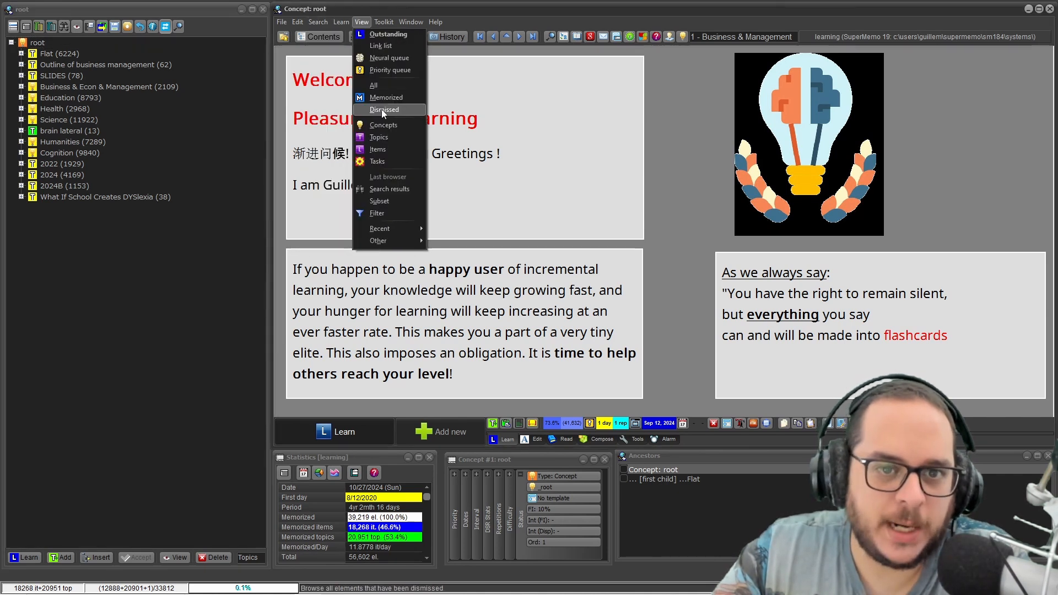
pyautogui.click(382, 109)
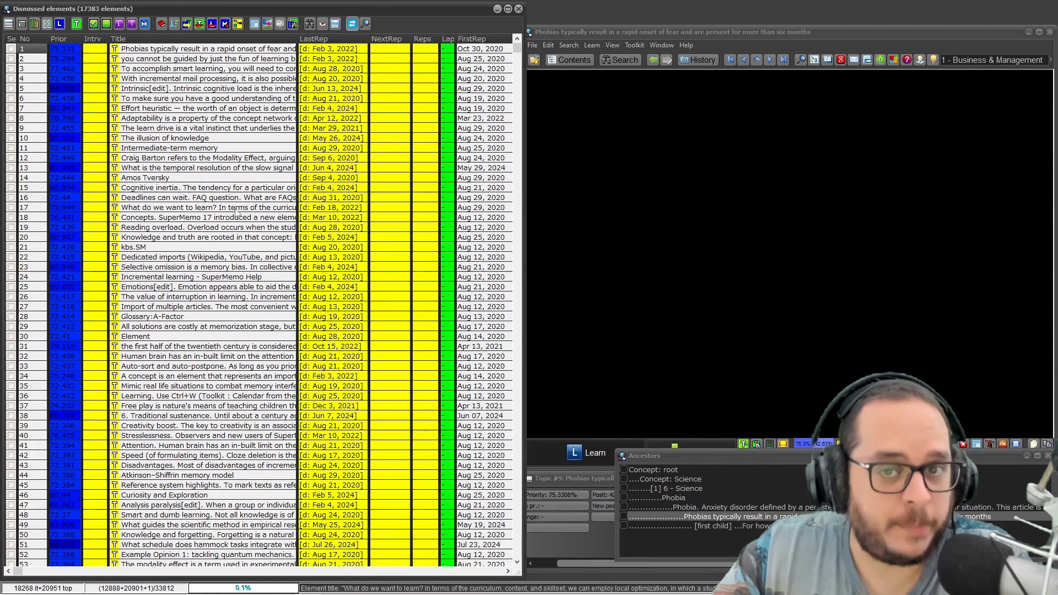
# Sort the dismissed elements by text size
pyautogui.click(232, 137)
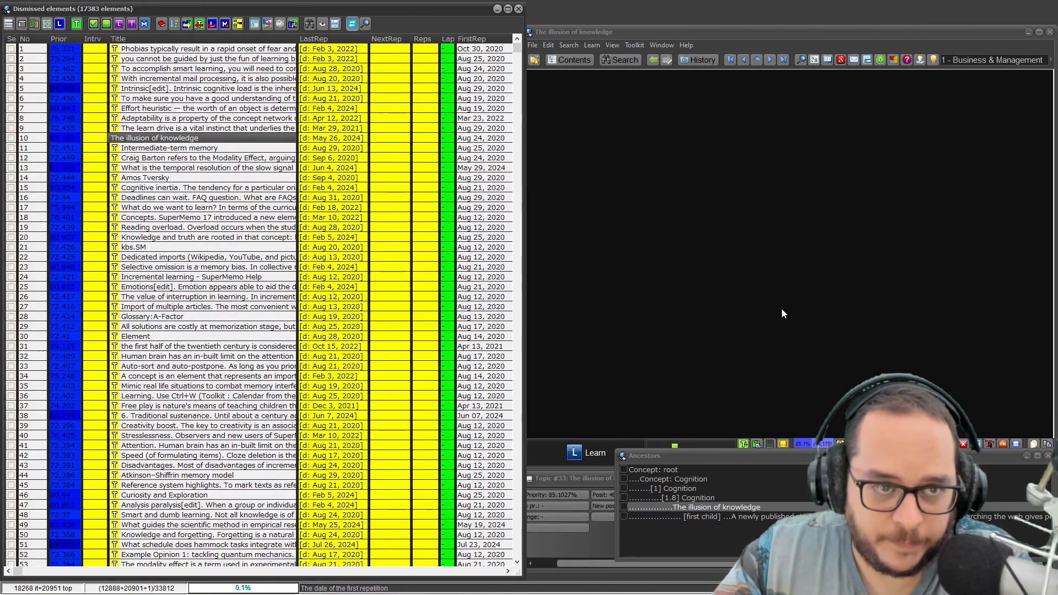
pyautogui.click(8, 23)
pyautogui.moveTo(39, 128)
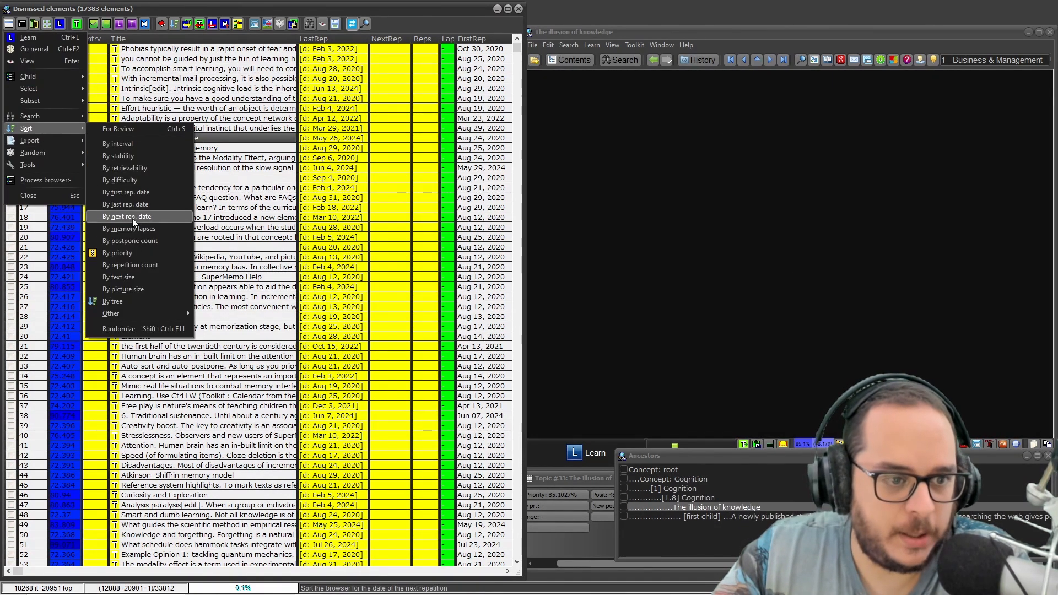
pyautogui.click(142, 278)
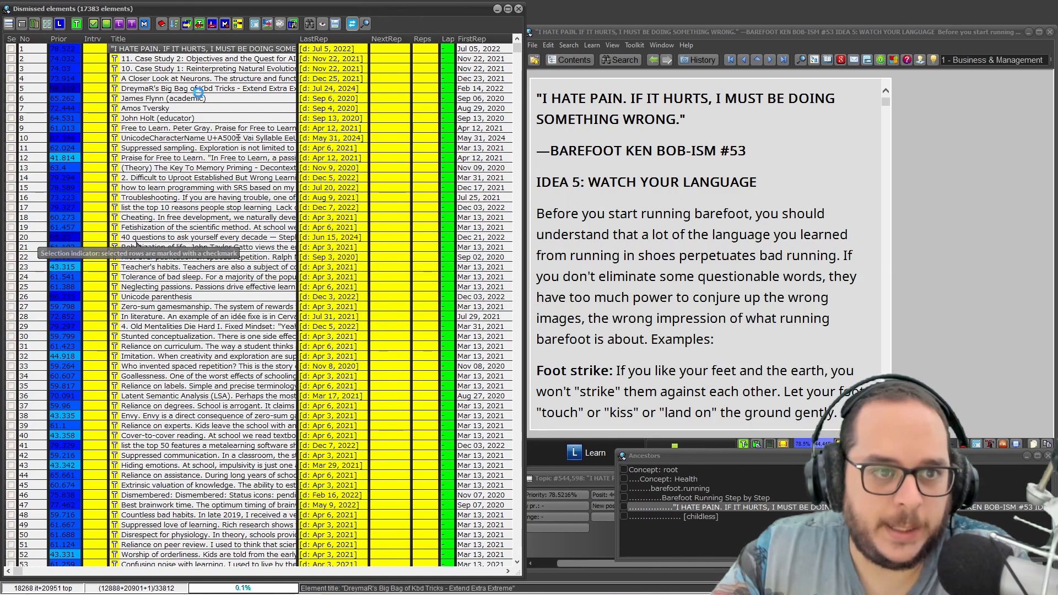
# Mark the first 20 elements in the sorted list and reduce the browser to that subset
pyautogui.click(198, 88)
pyautogui.click(196, 171)
pyautogui.click(190, 298)
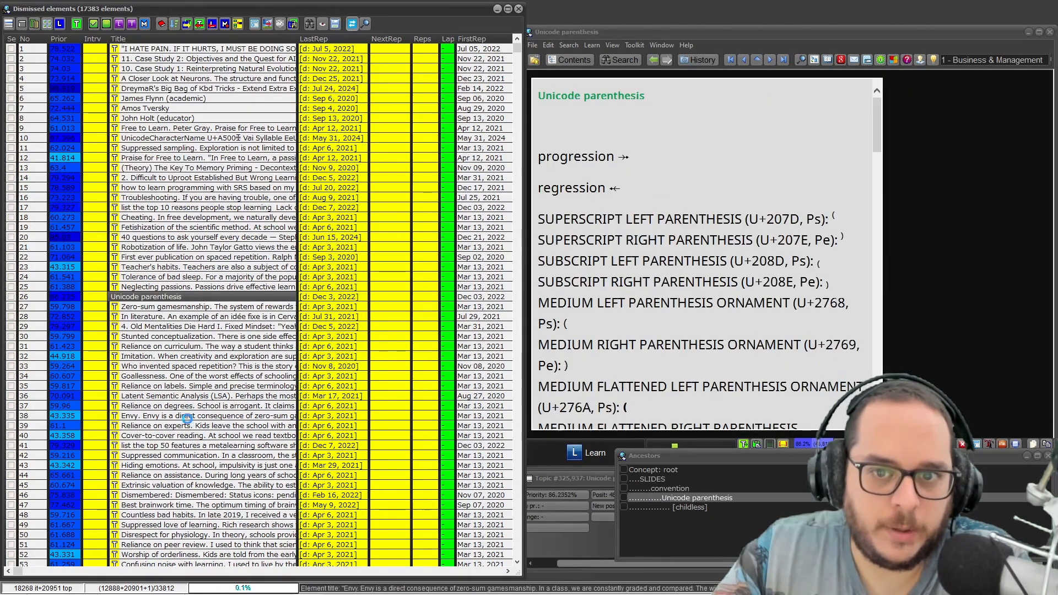
pyautogui.click(183, 417)
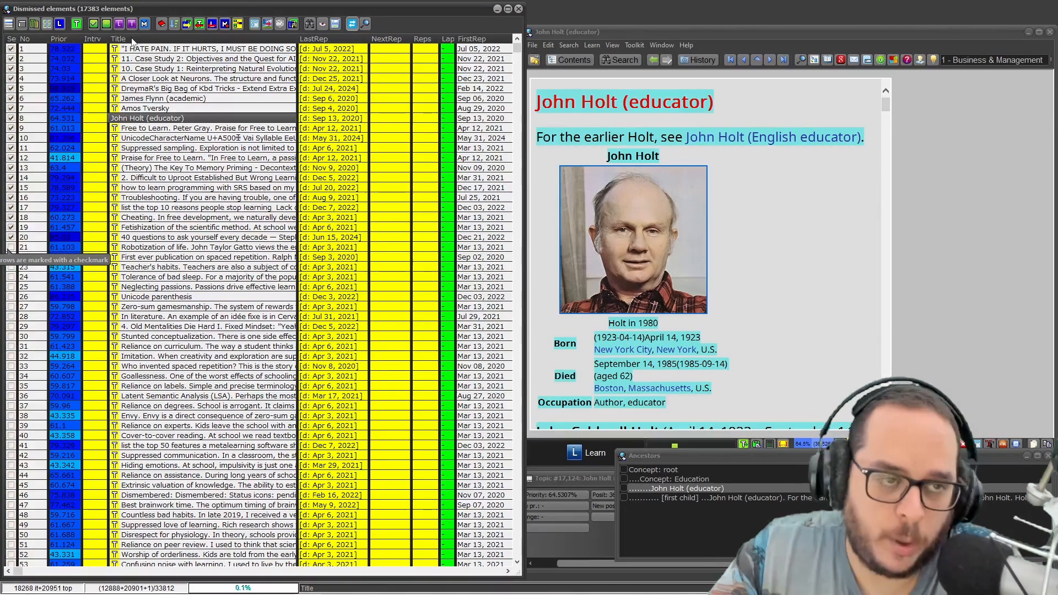
pyautogui.click(93, 23)
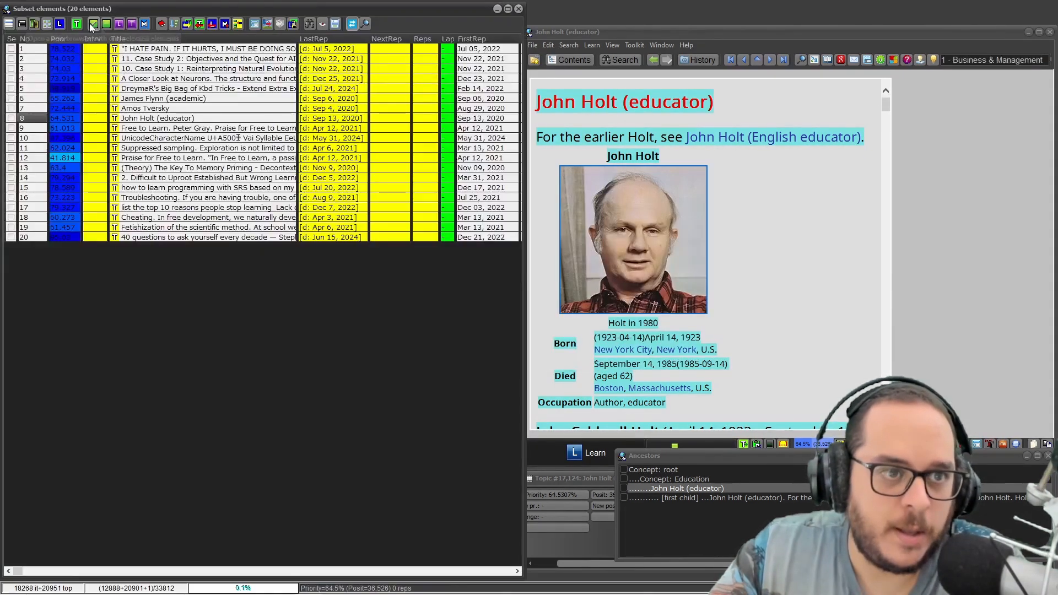
pyautogui.click(153, 158)
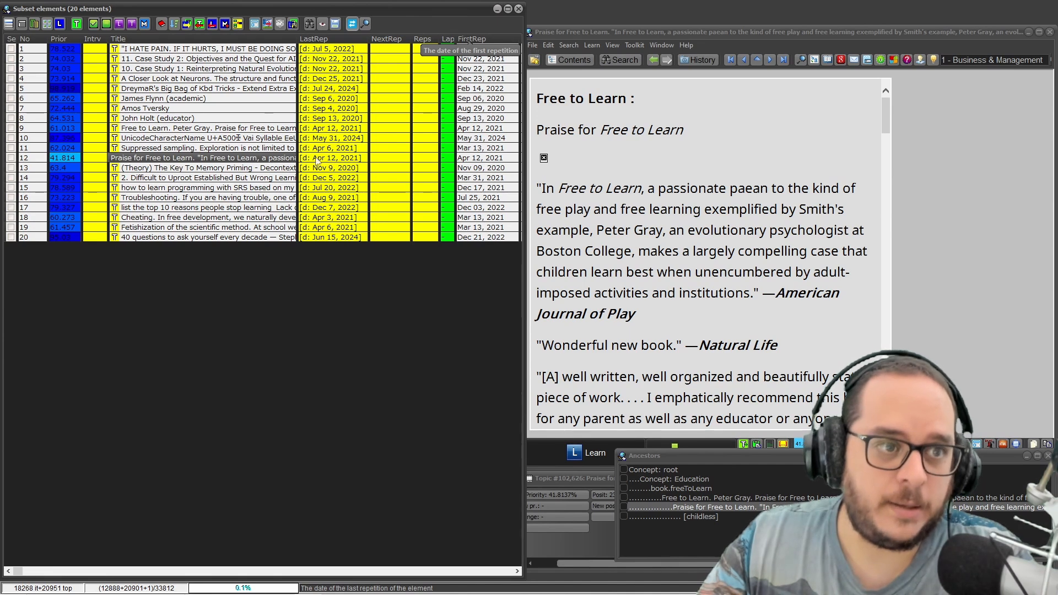
pyautogui.click(27, 28)
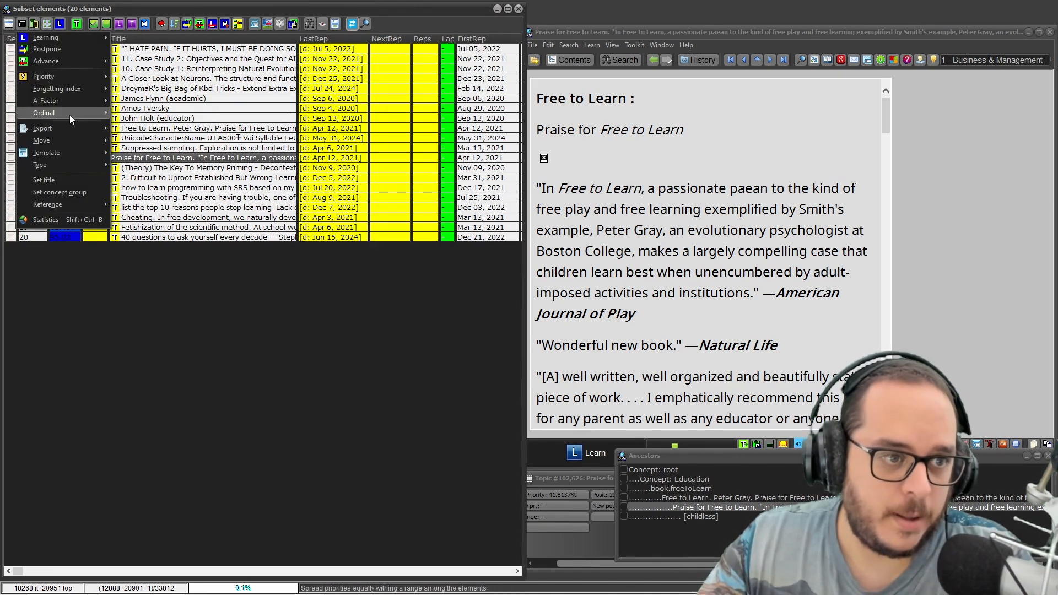
pyautogui.moveTo(70, 133)
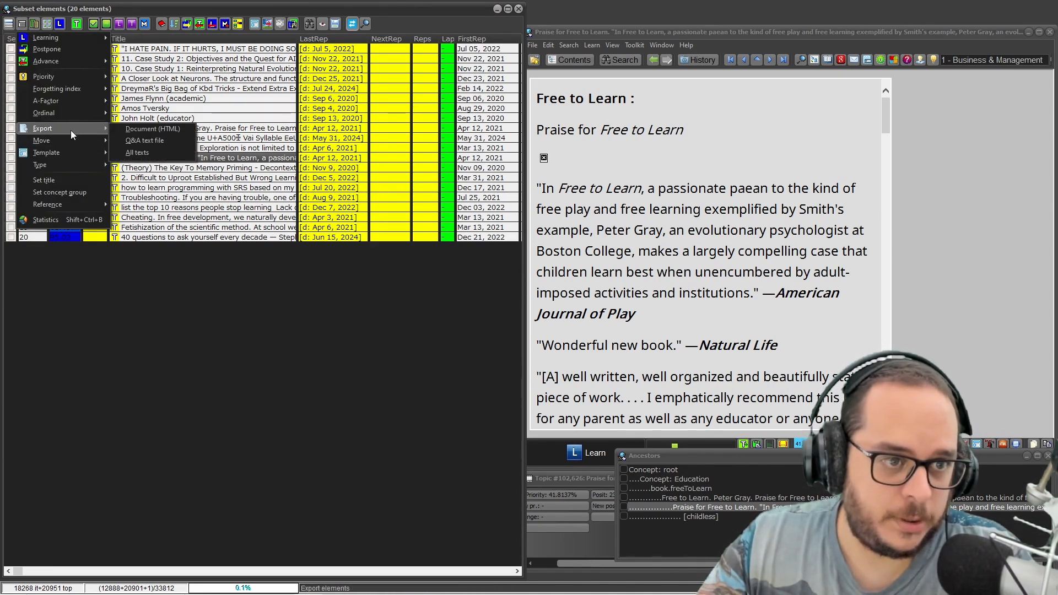
pyautogui.click(158, 151)
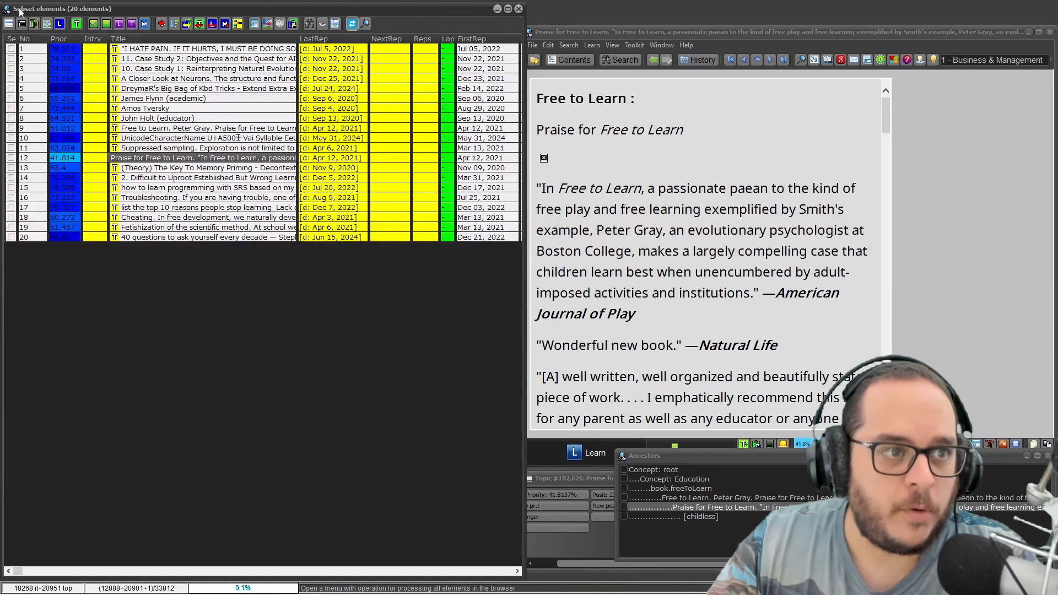
pyautogui.click(19, 25)
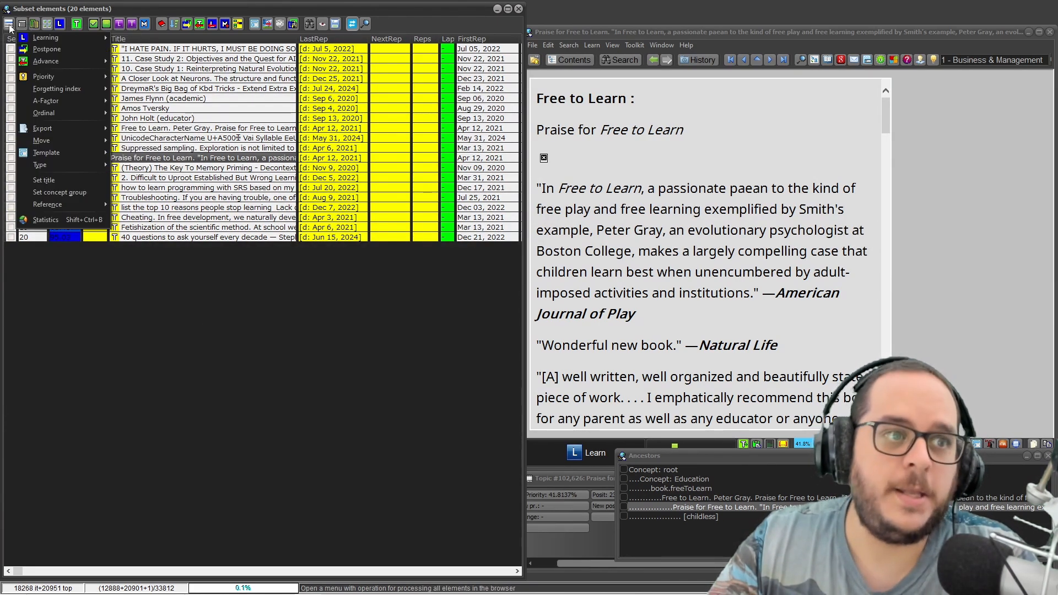
pyautogui.click(9, 25)
# Transfer the subset's elements to the example.Kno collection, declining to integrate all files into the target file system
pyautogui.click(9, 24)
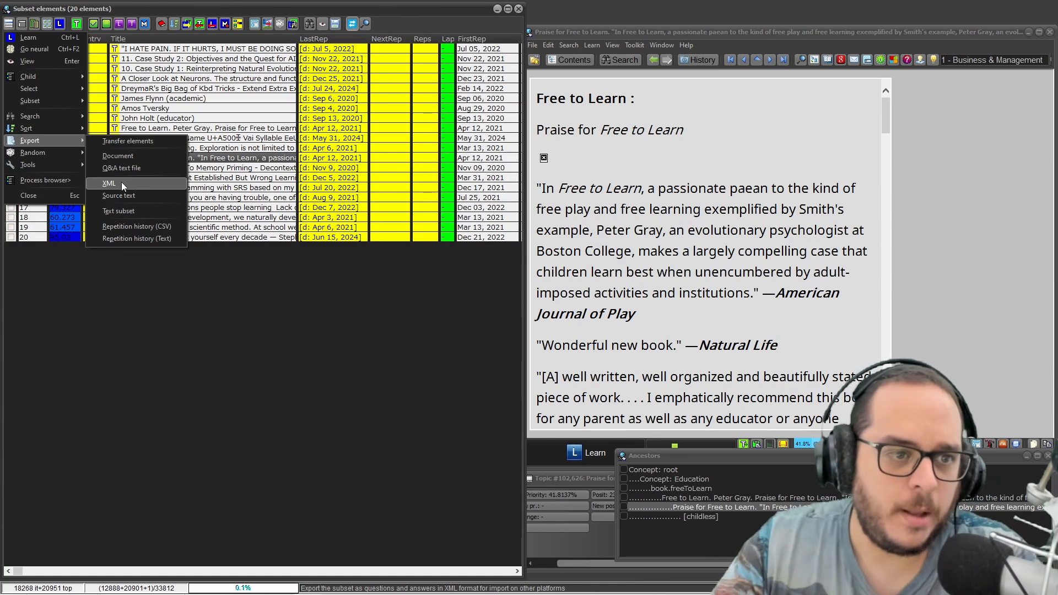
pyautogui.click(122, 144)
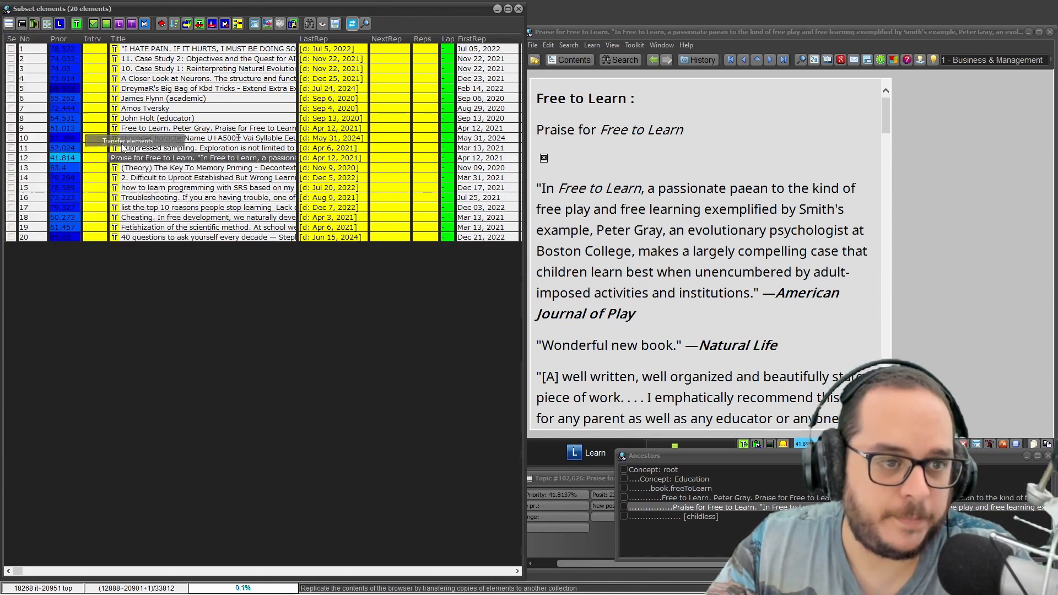
pyautogui.click(597, 156)
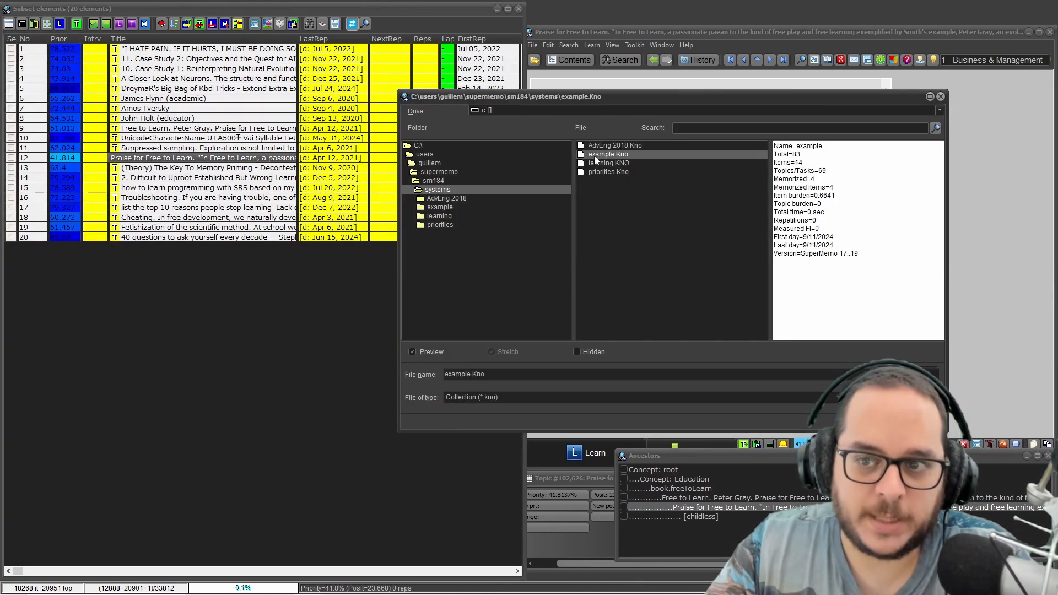
pyautogui.press('Return')
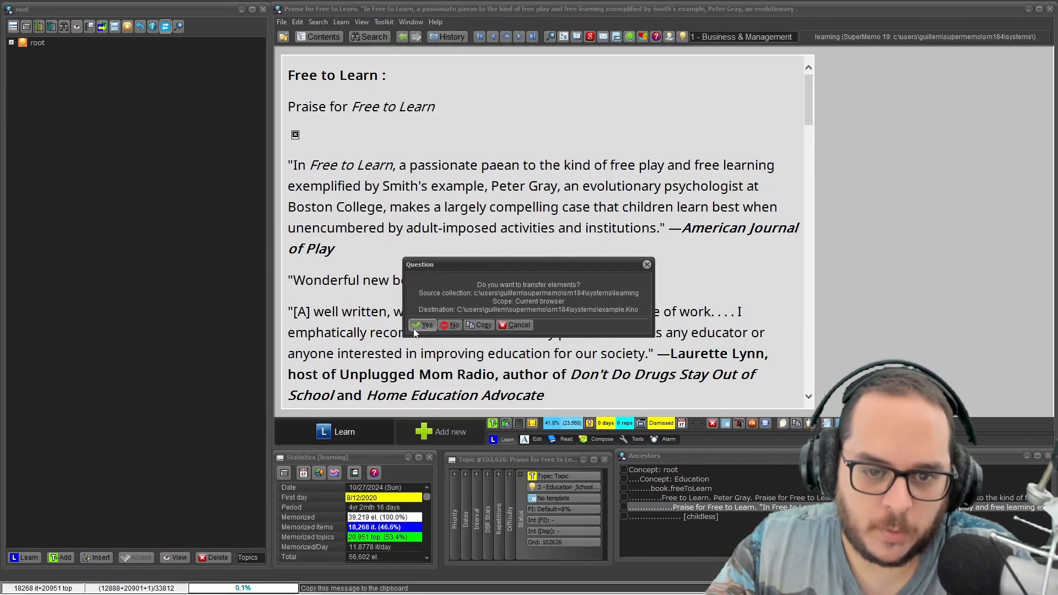
pyautogui.click(415, 328)
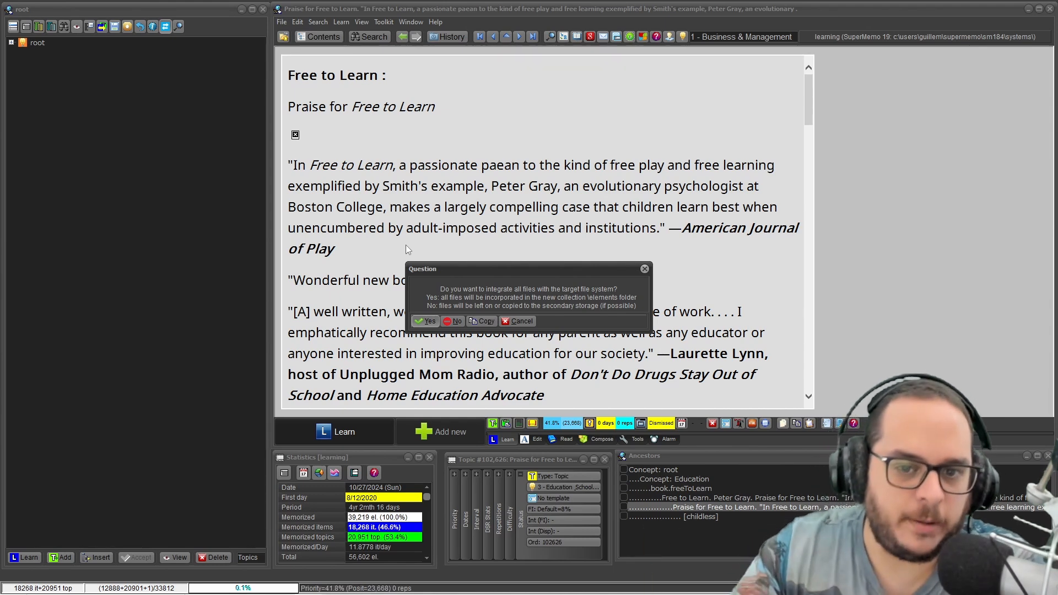
pyautogui.click(460, 321)
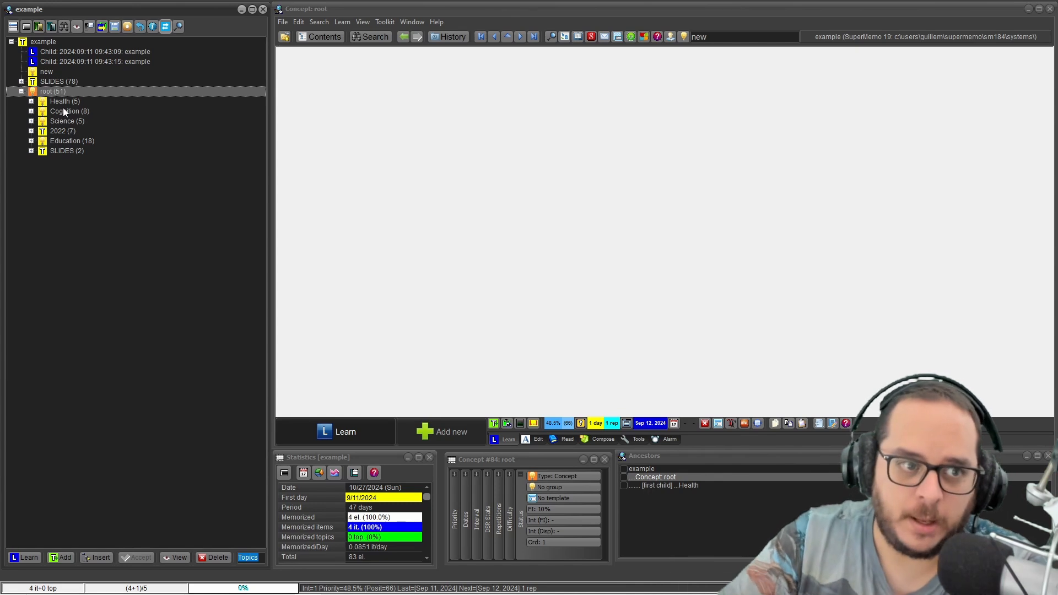
# Inspect the transferred Education, Science, Cognition and Health branches in the example collection
pyautogui.click(31, 141)
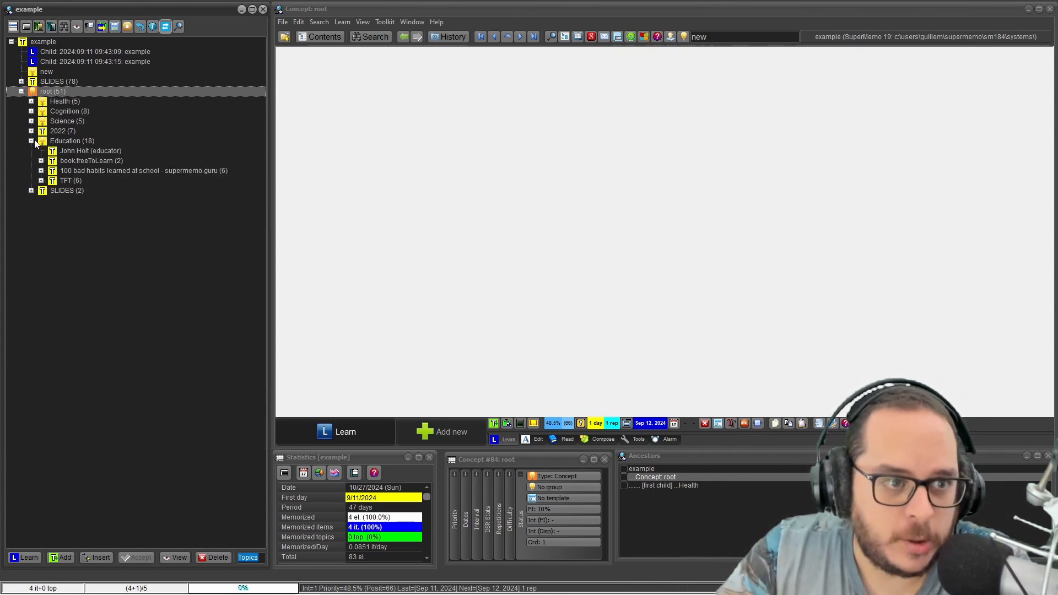
pyautogui.click(82, 160)
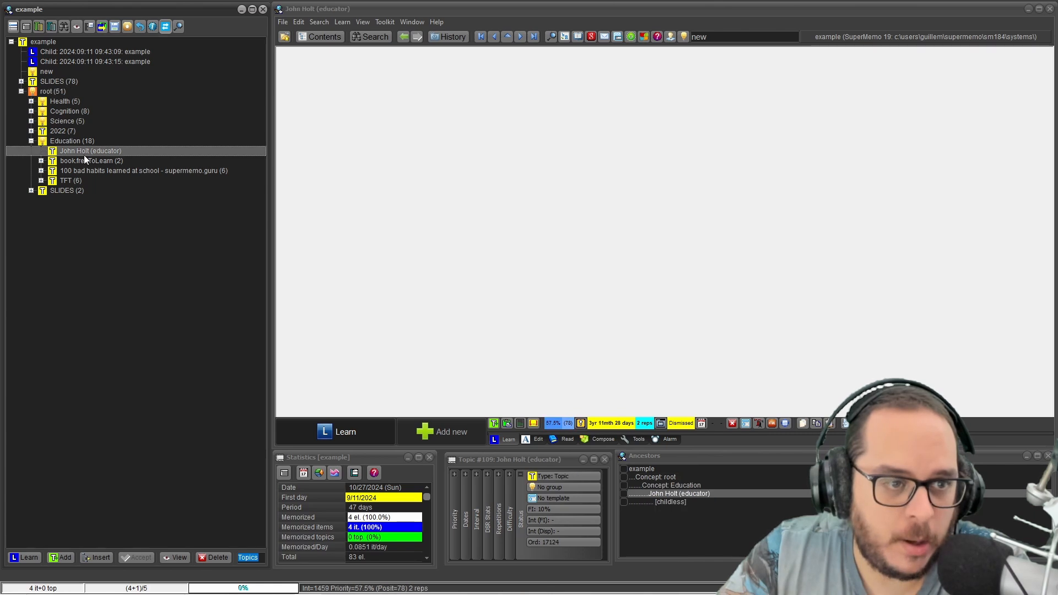
pyautogui.click(31, 121)
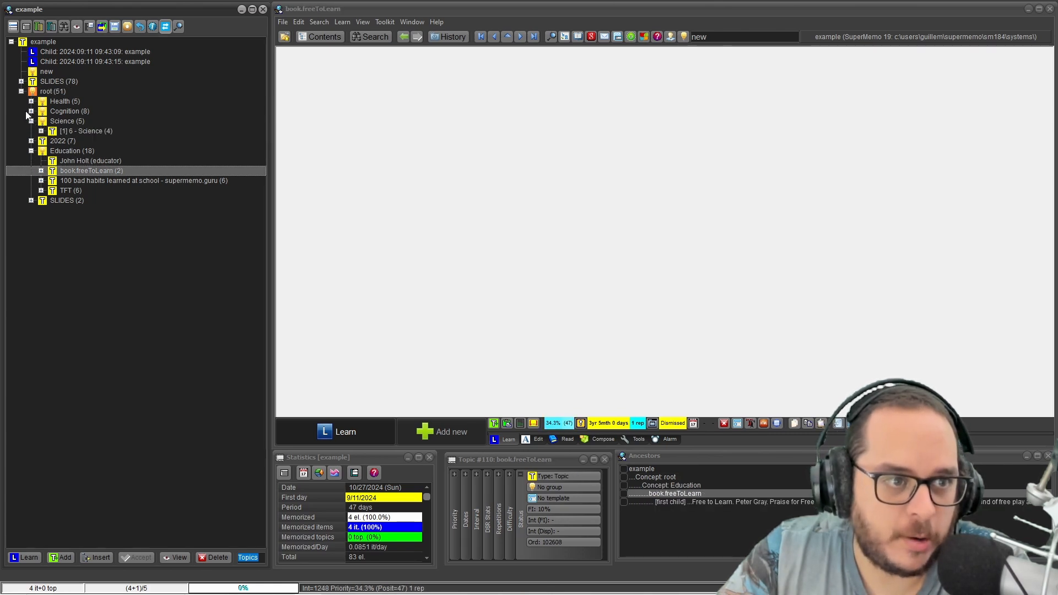
pyautogui.click(31, 112)
pyautogui.click(31, 101)
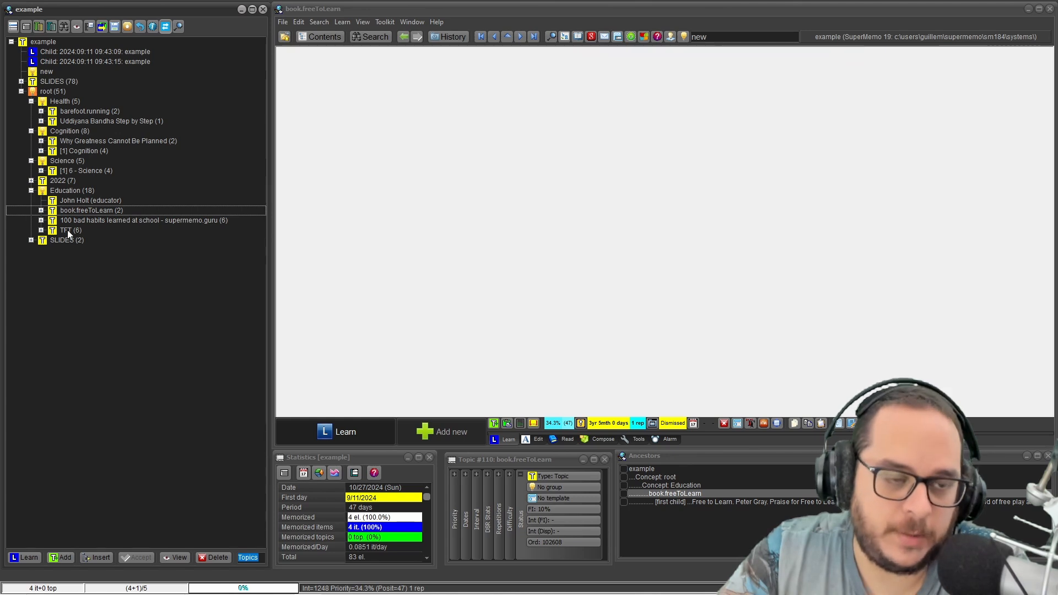
# Reopen the most recently used learning collection and expand its root branch
pyautogui.click(283, 22)
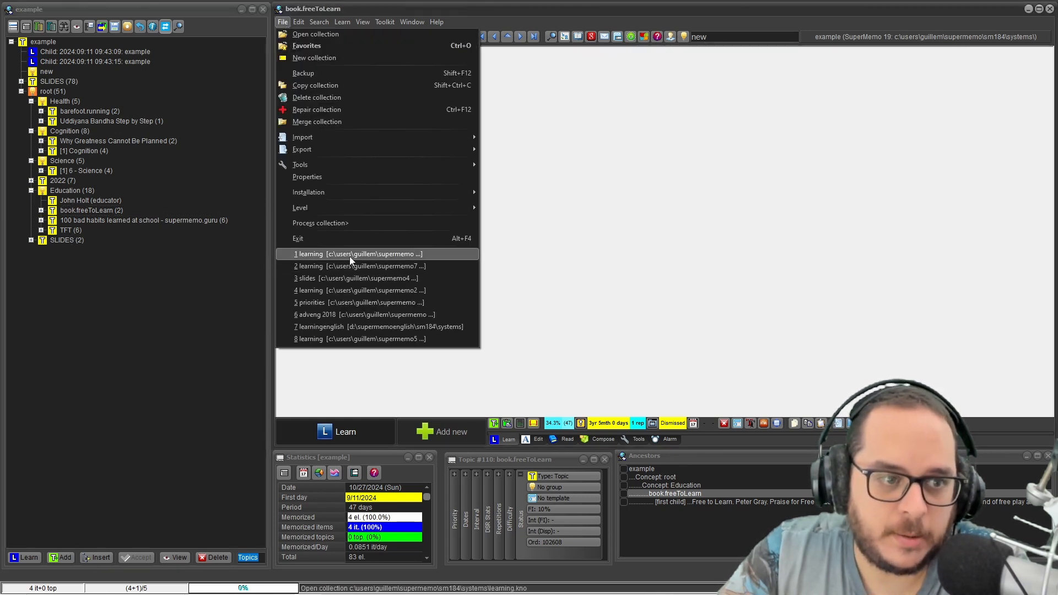
pyautogui.click(349, 255)
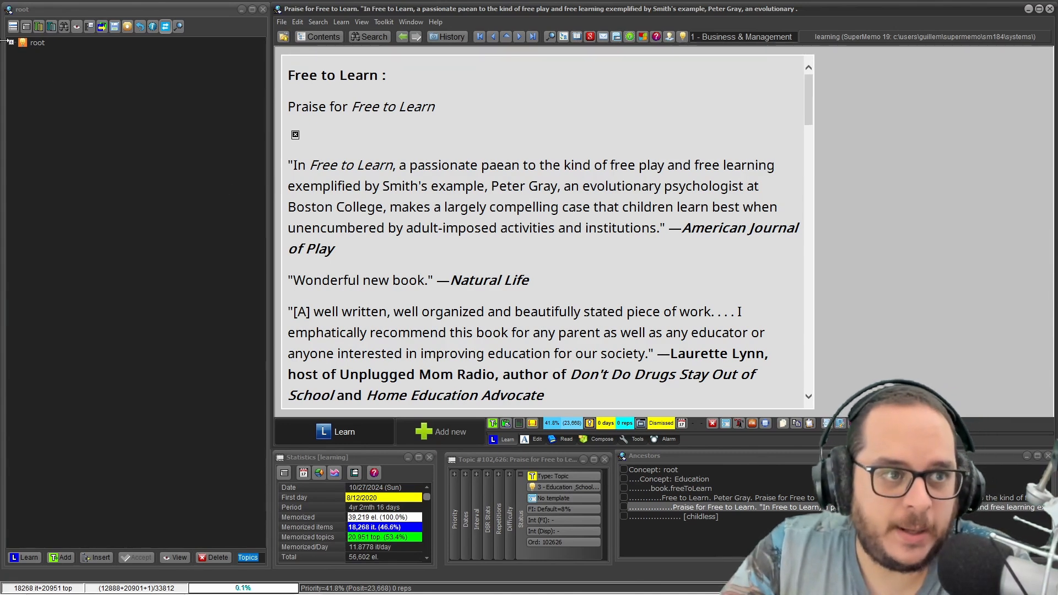
pyautogui.click(11, 43)
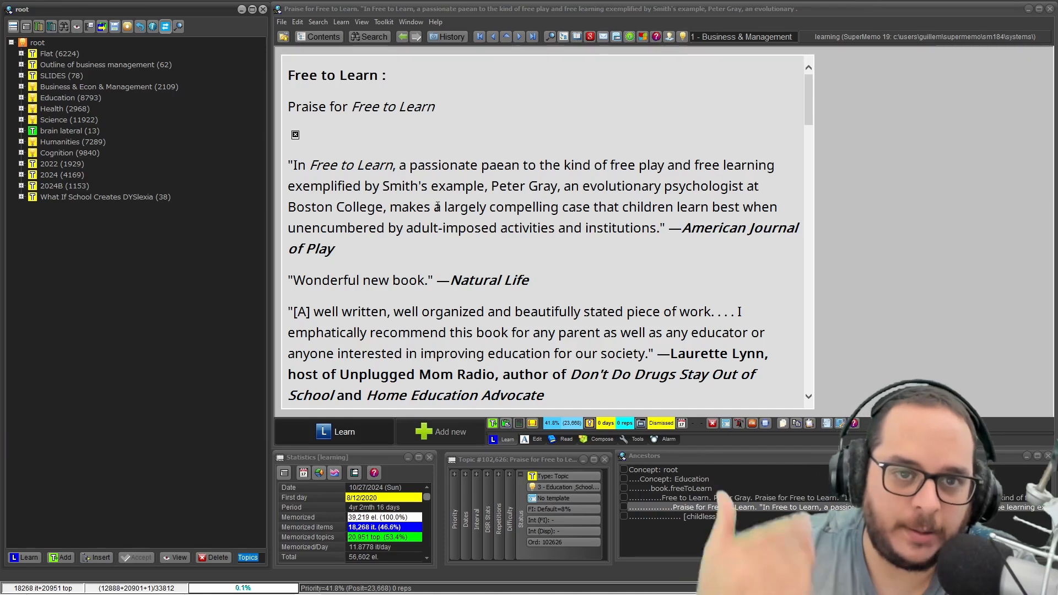
pyautogui.rightClick(64, 143)
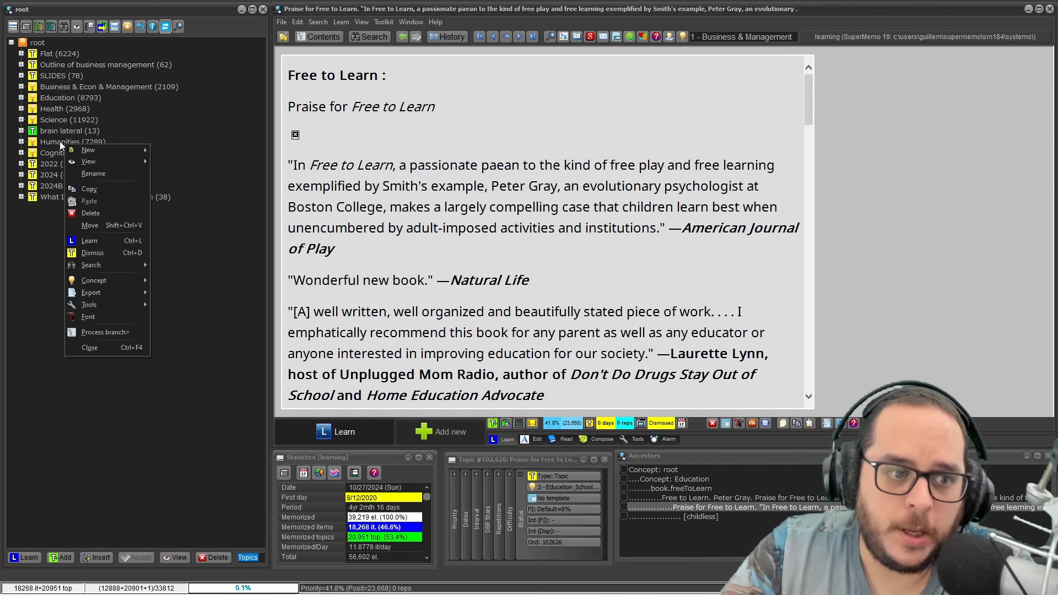
pyautogui.moveTo(121, 298)
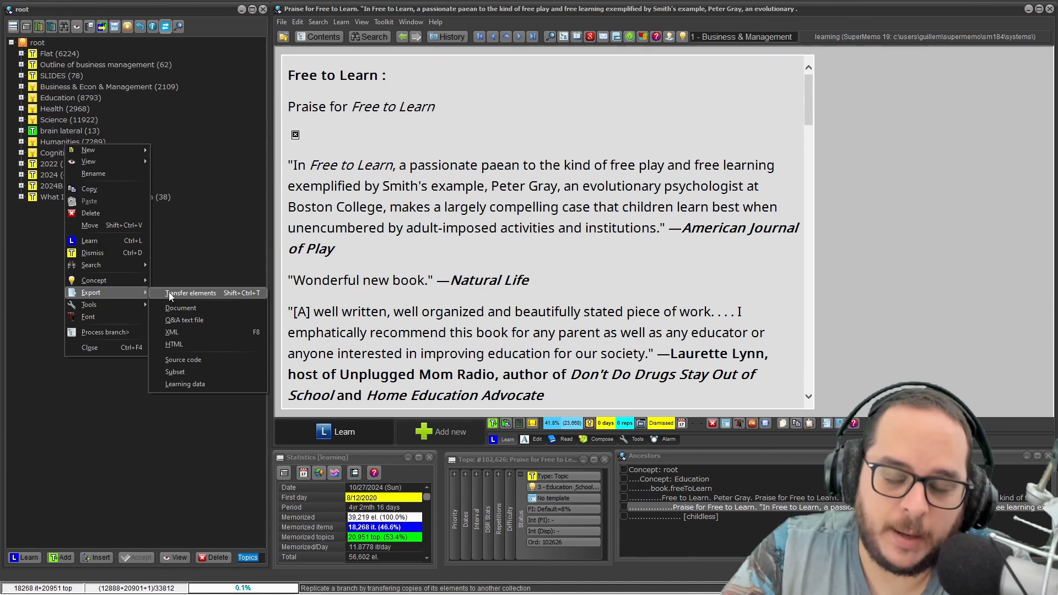
pyautogui.click(378, 37)
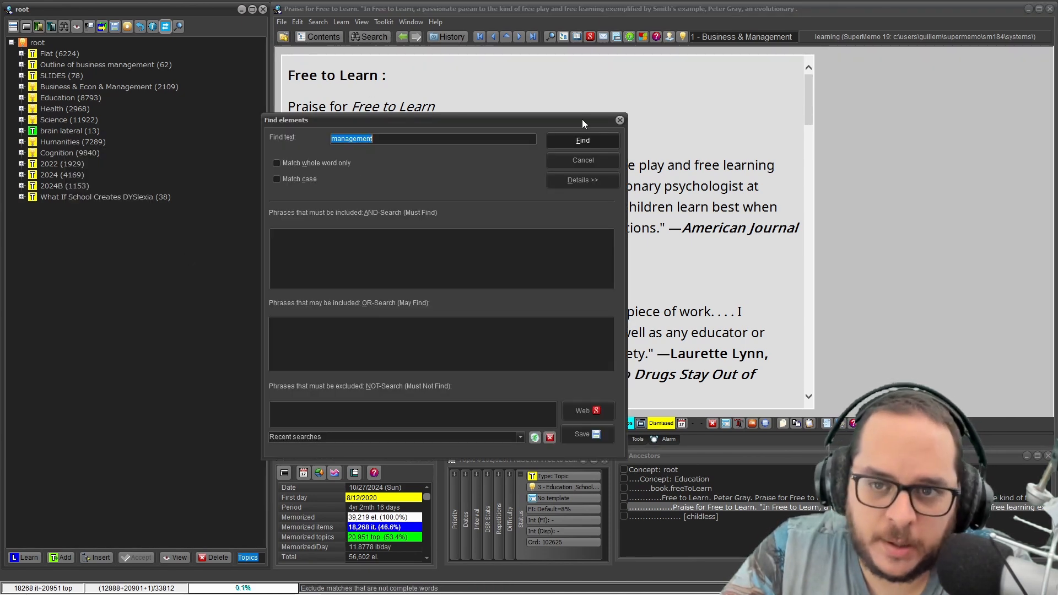
pyautogui.click(620, 120)
pyautogui.click(317, 23)
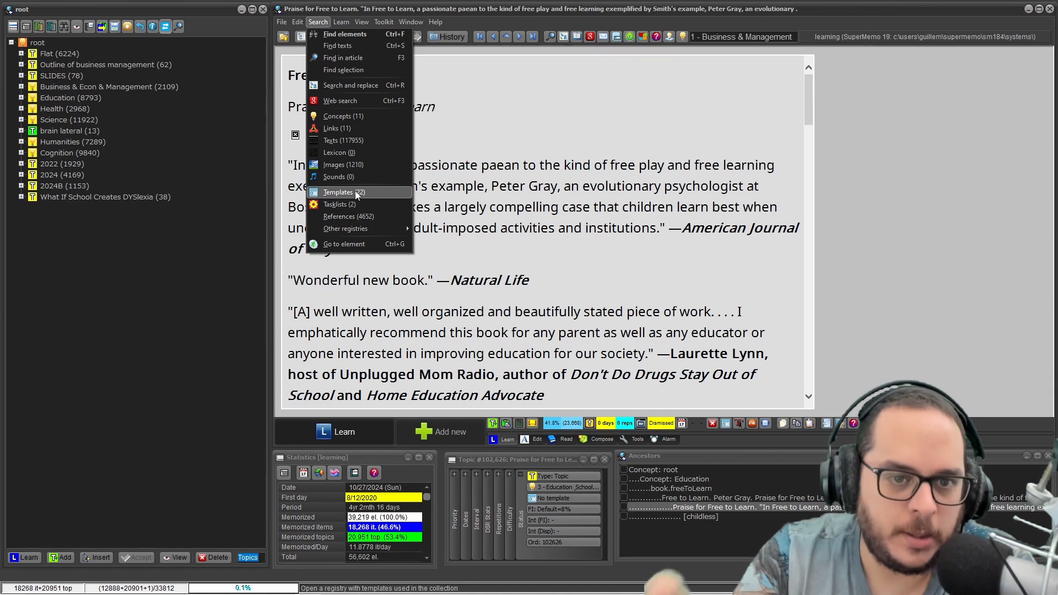
pyautogui.click(241, 248)
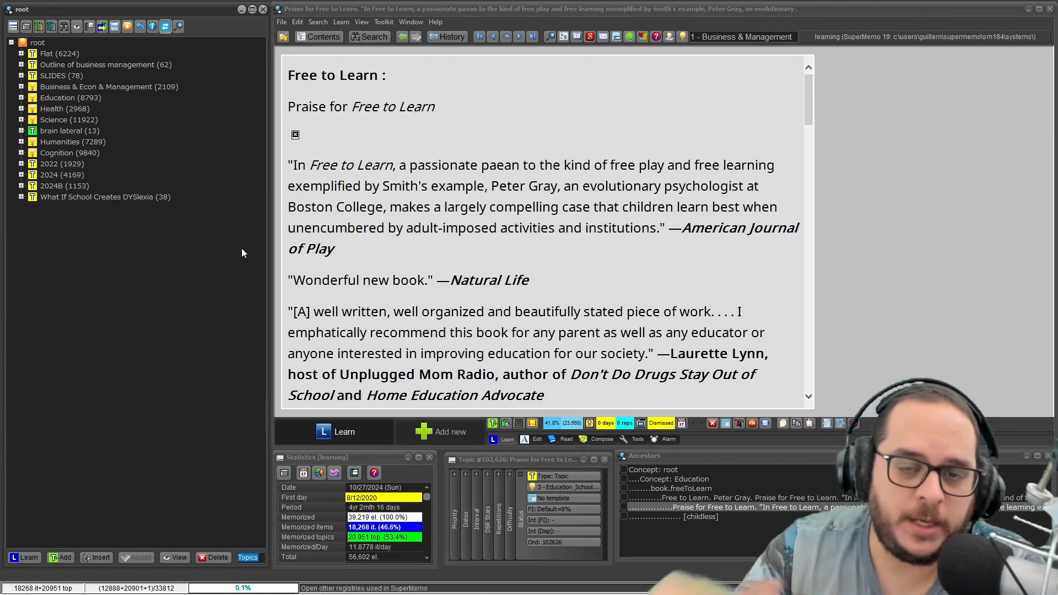